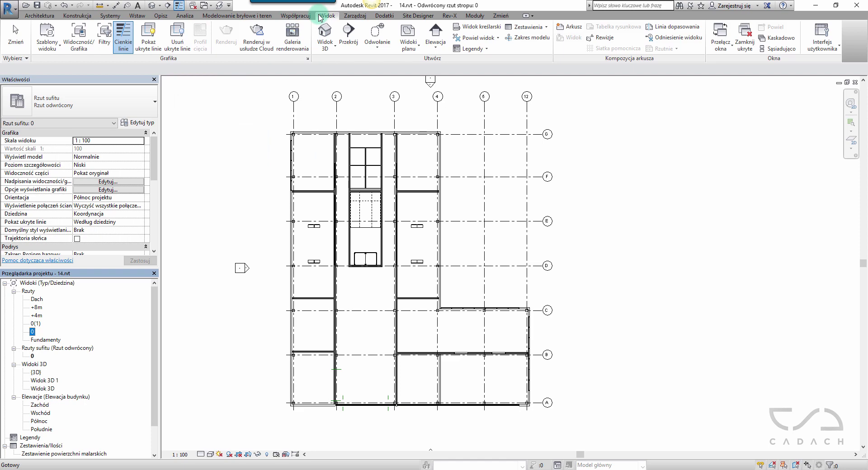
# Step: Draw a horizontal section line across the building between grids G and F, from outside grid 1 to past grid 4
pyautogui.click(351, 35)
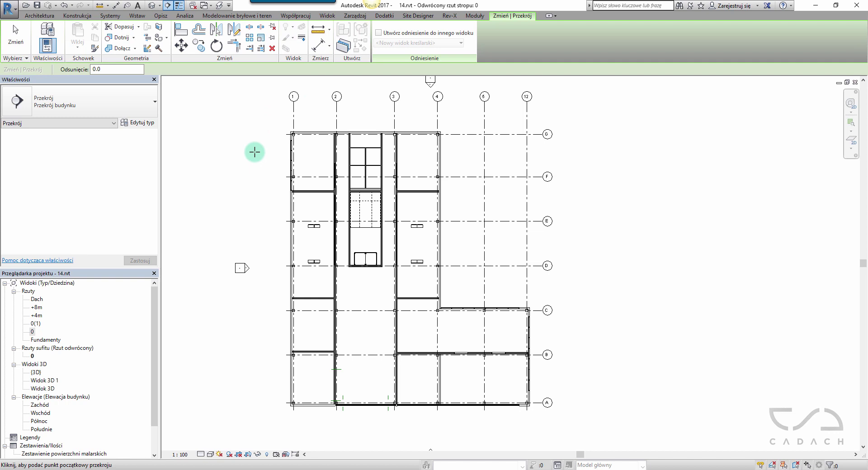
pyautogui.click(253, 154)
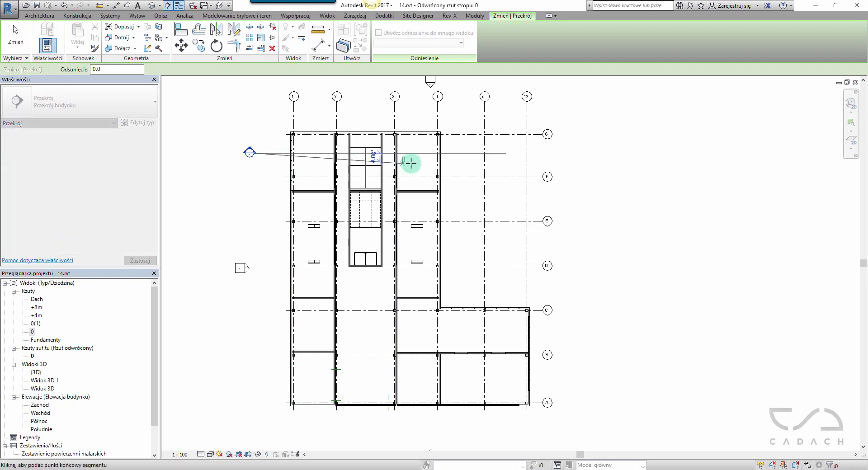
pyautogui.click(468, 153)
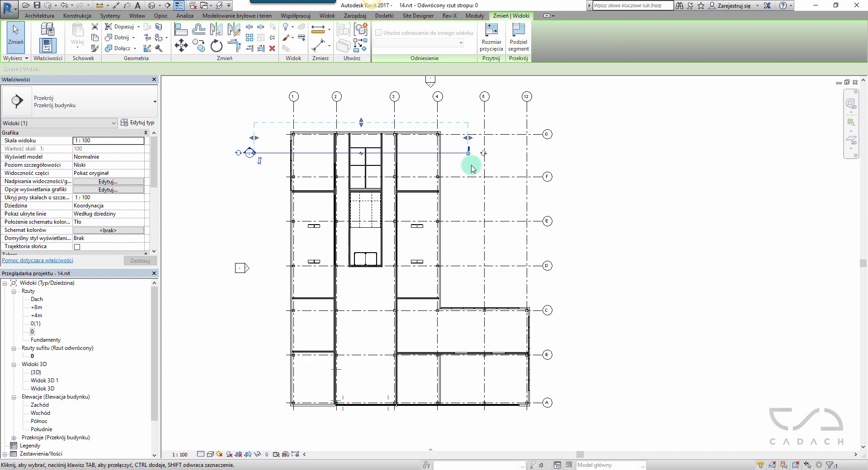
# Step: Adjust the section's view depth to just beyond grid G and pull its crop boundary slightly inward near grid 5
pyautogui.scroll(3, 255, 101)
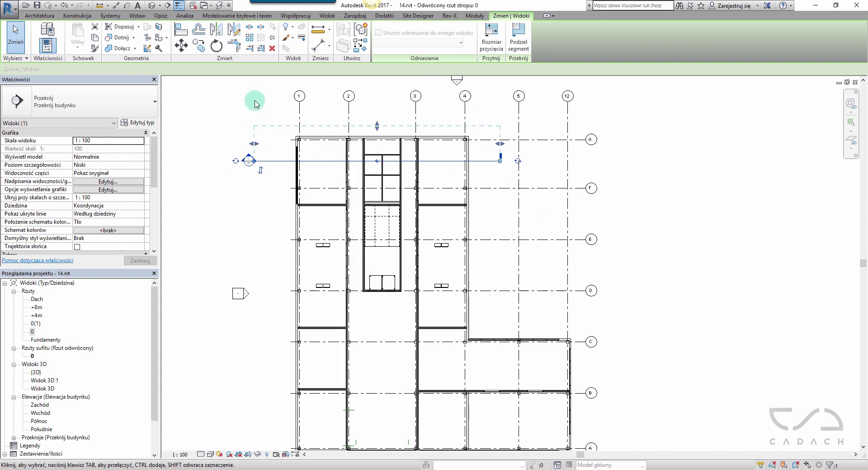
pyautogui.scroll(1, 248, 104)
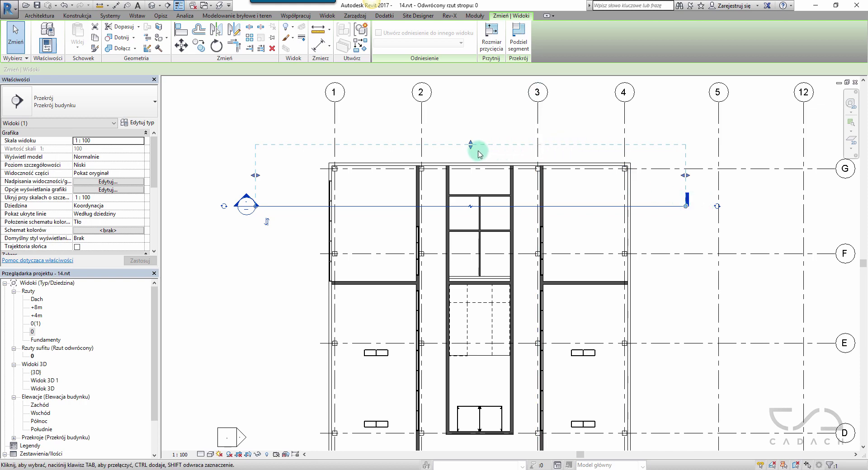
pyautogui.moveTo(471, 146); pyautogui.dragTo(475, 126)
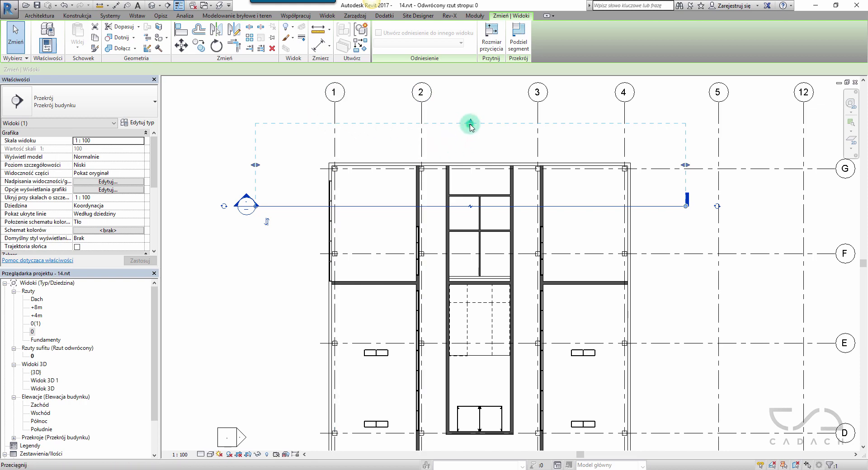
pyautogui.moveTo(471, 131); pyautogui.dragTo(486, 149)
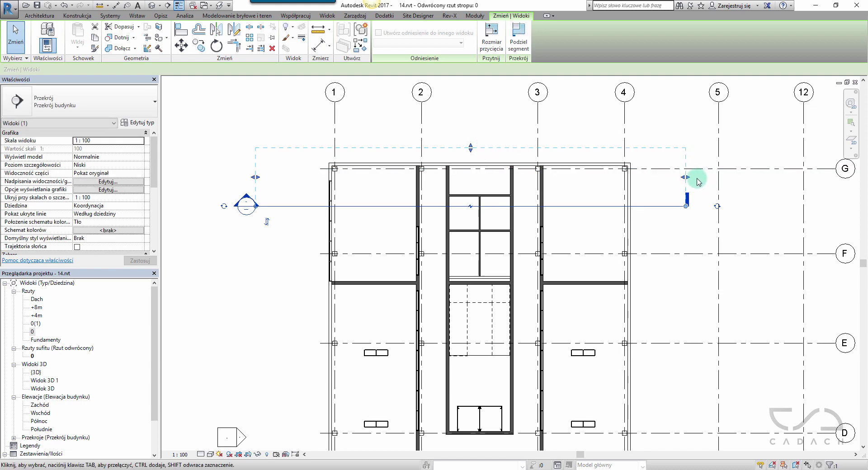
pyautogui.moveTo(686, 178)
pyautogui.mouseDown()
pyautogui.moveTo(556, 180)
pyautogui.moveTo(677, 181)
pyautogui.mouseUp()
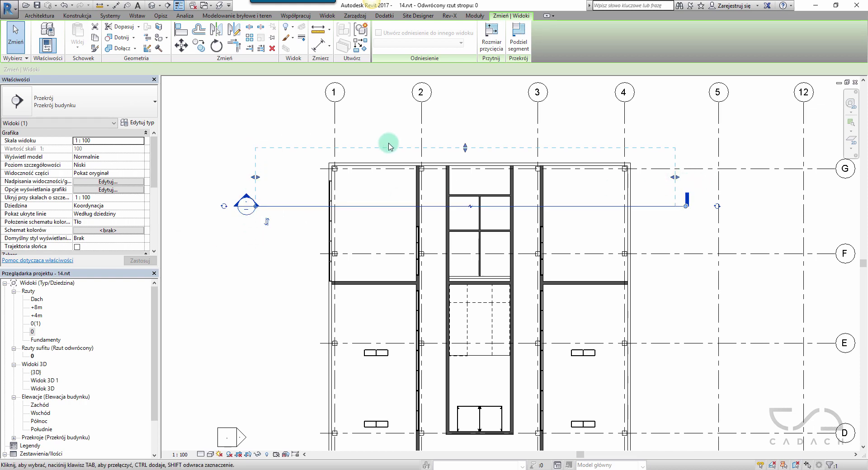
pyautogui.click(212, 268)
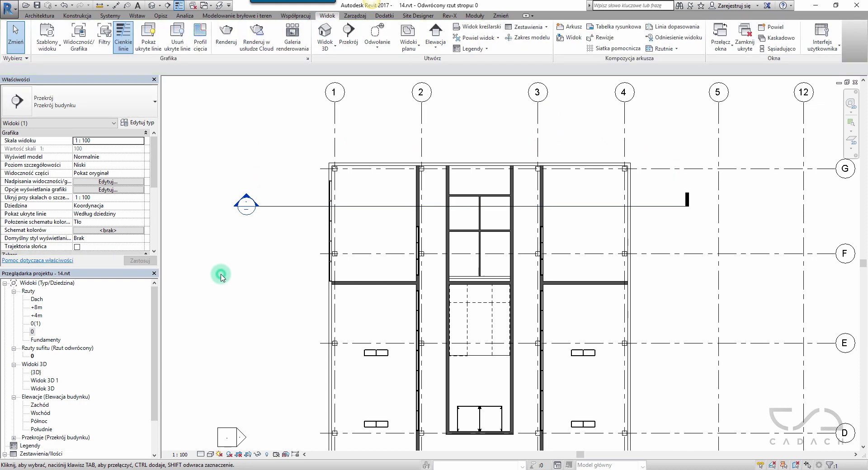
pyautogui.click(303, 208)
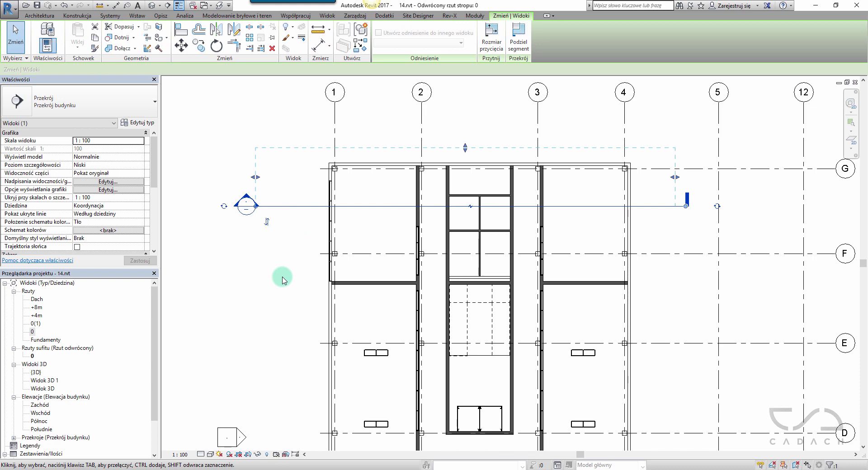
pyautogui.click(283, 280)
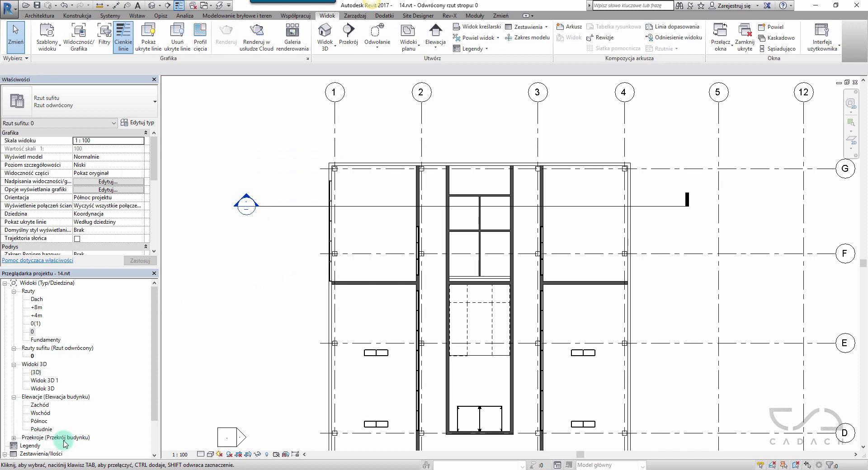
# Step: Expand the building sections in the project list and open the Przekrój 1 view from its section head in the plan
pyautogui.click(13, 438)
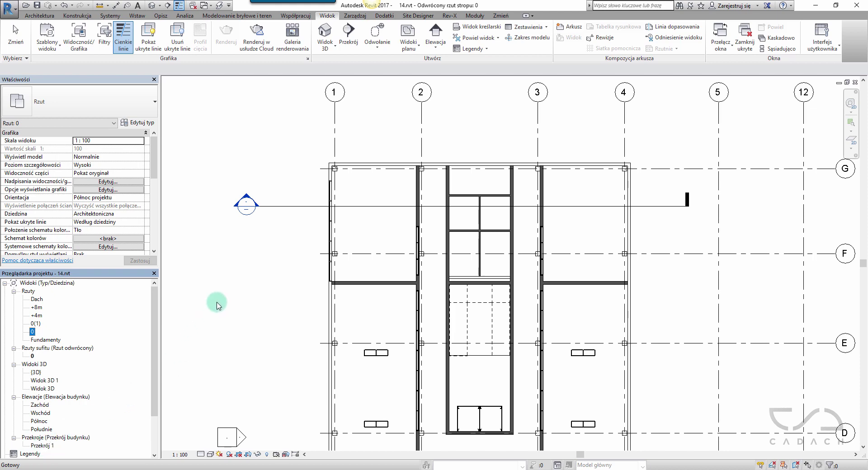
pyautogui.click(249, 266)
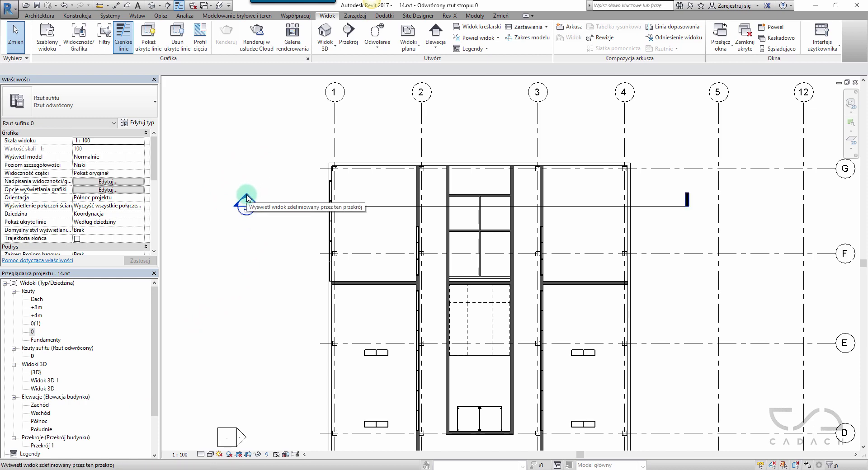
pyautogui.scroll(2, 243, 199)
pyautogui.scroll(3, 243, 199)
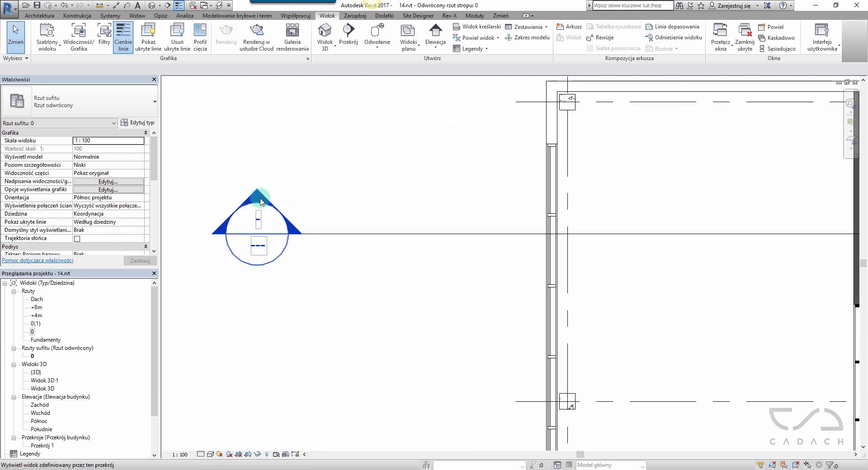
pyautogui.doubleClick(256, 200)
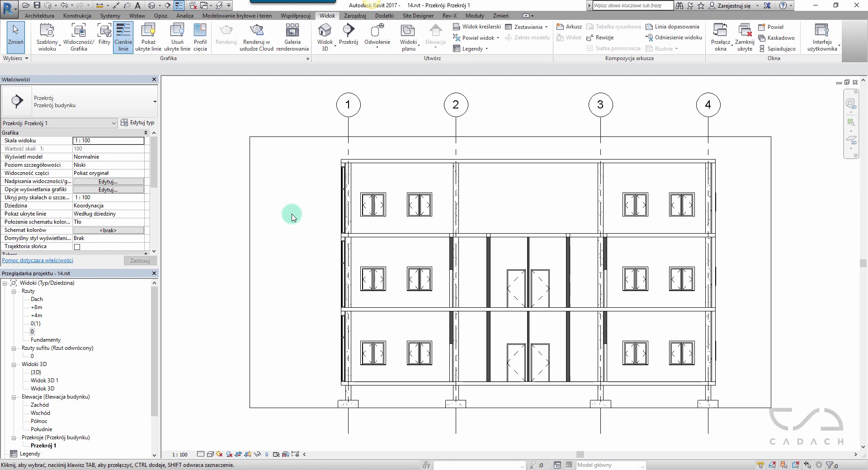
pyautogui.press('w')
pyautogui.press('t')
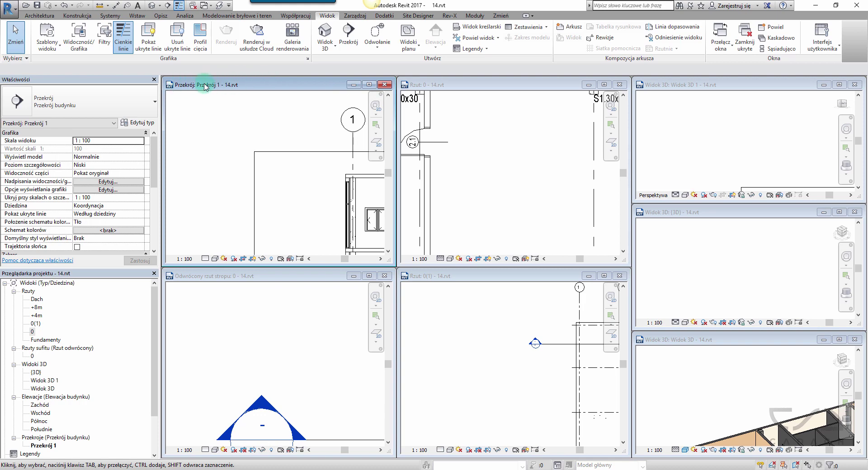
pyautogui.click(370, 85)
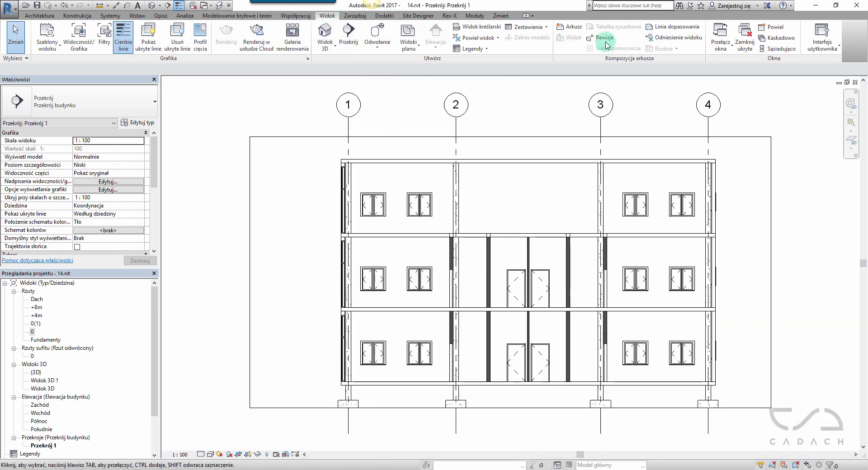
# Step: Close all hidden view windows and open the ceiling plan for level 0
pyautogui.click(744, 38)
pyautogui.click(775, 114)
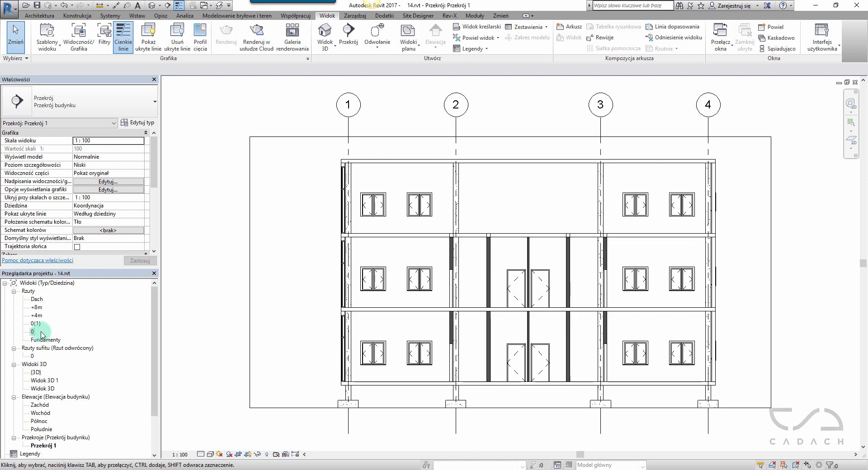
pyautogui.doubleClick(33, 357)
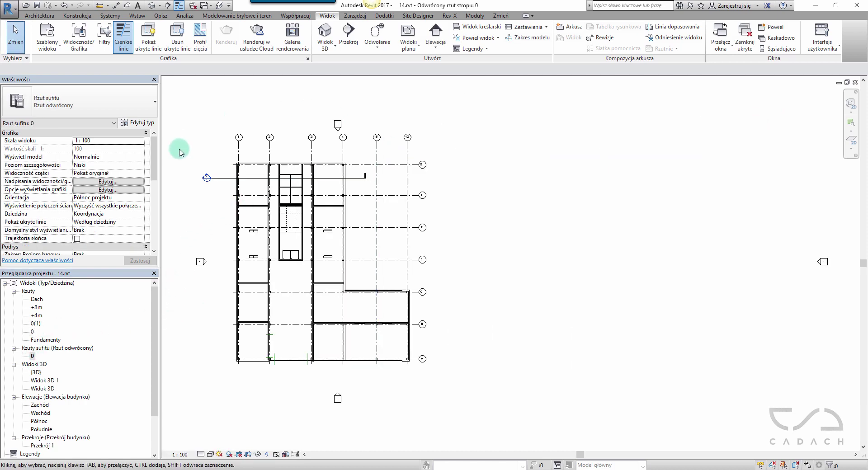
# Step: Tile the ceiling plan and the Przekrój 1 section side by side and fit the content of both views
pyautogui.press('w')
pyautogui.press('t')
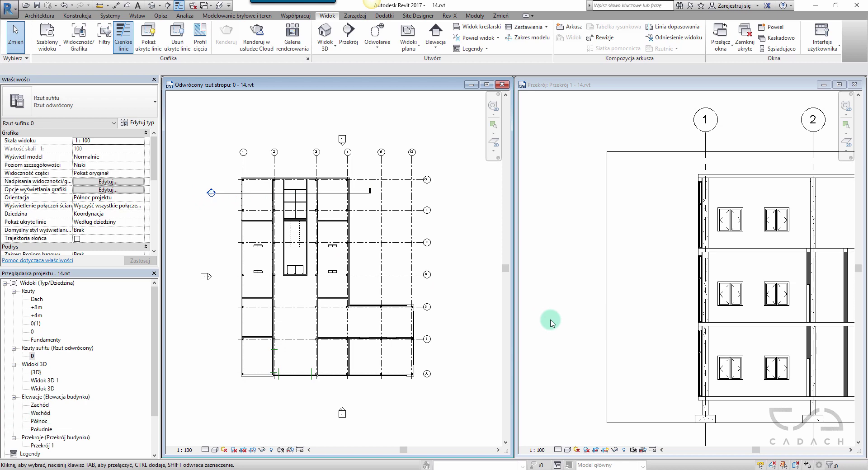
pyautogui.press('z')
pyautogui.press('a')
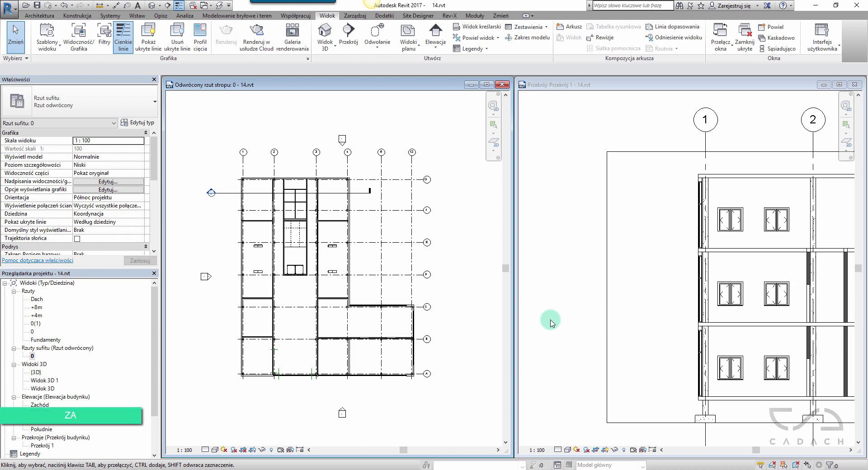
pyautogui.press('z')
pyautogui.press('a')
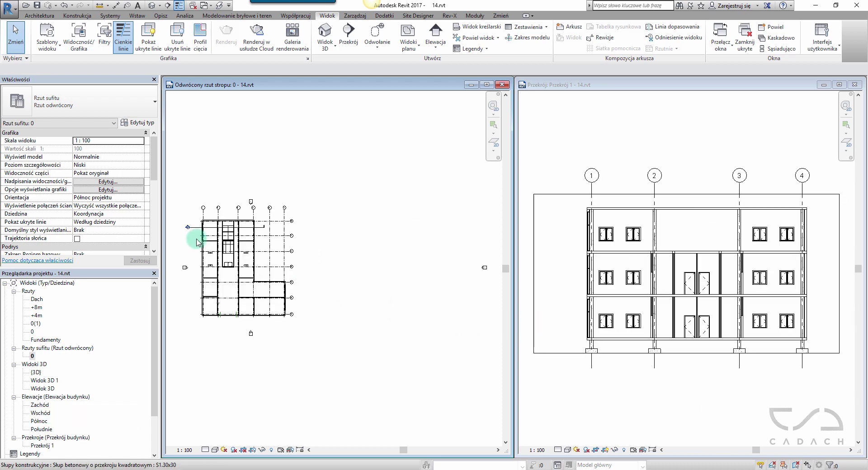
# Step: Move the section line in the ceiling plan down to between grids C and B
pyautogui.scroll(3, 189, 240)
pyautogui.scroll(2, 201, 302)
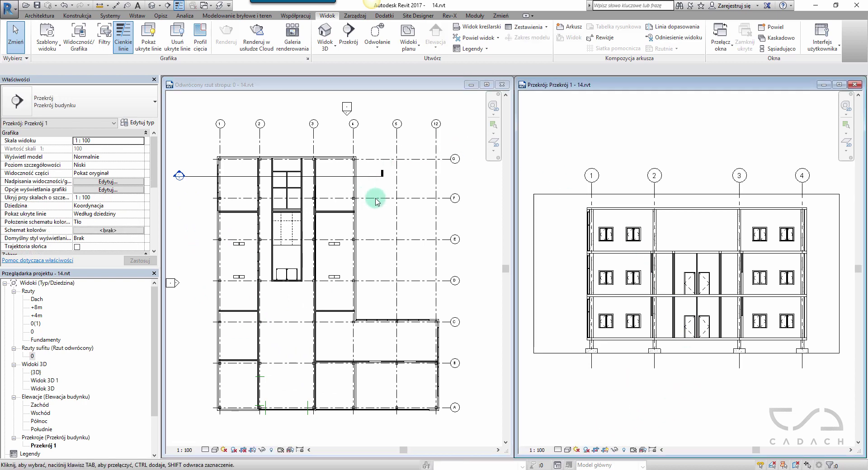
pyautogui.click(210, 228)
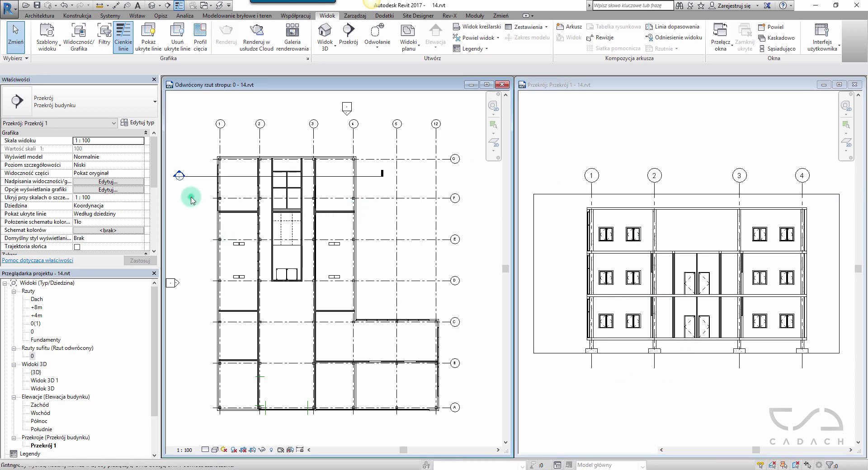
pyautogui.click(199, 177)
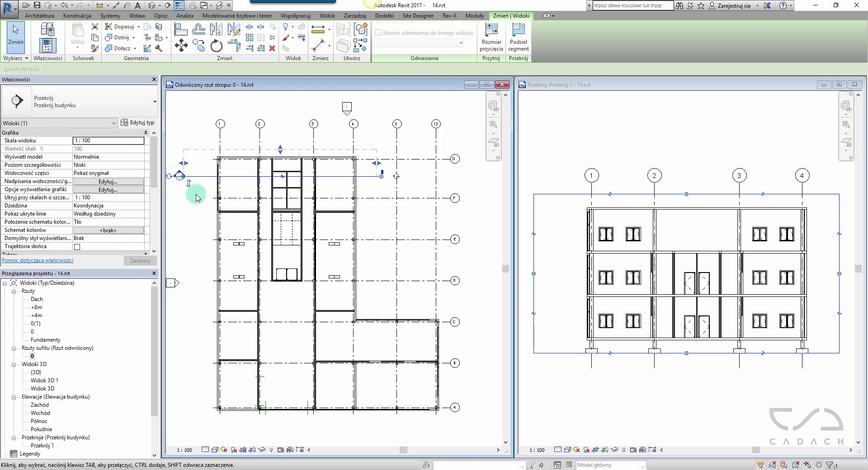
pyautogui.moveTo(178, 171); pyautogui.dragTo(264, 130, button='middle')
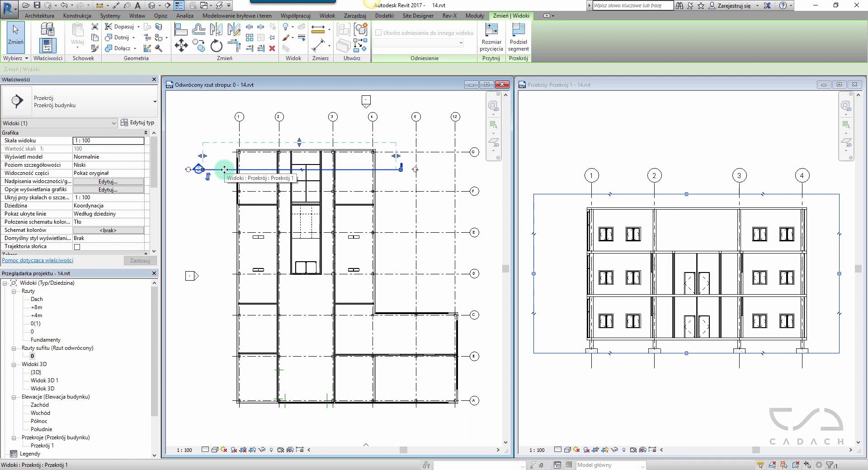
pyautogui.moveTo(224, 169); pyautogui.dragTo(232, 335)
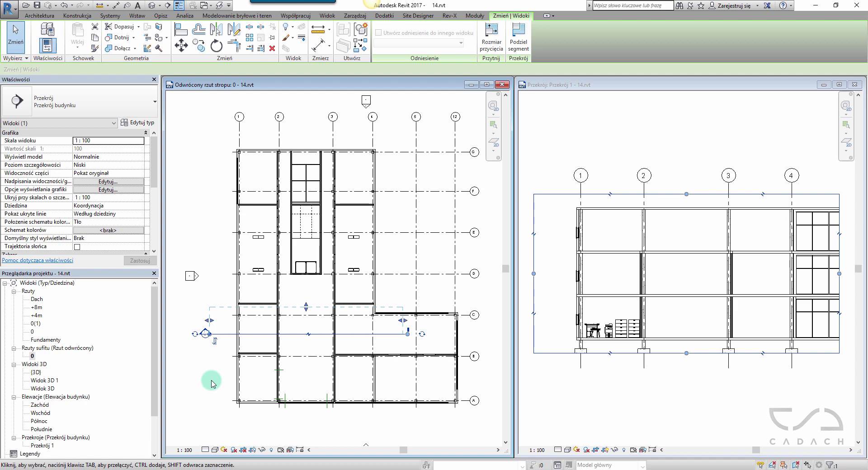
# Step: Flip the section to look toward grid A and extend its view depth past the wall along grid A
pyautogui.click(215, 342)
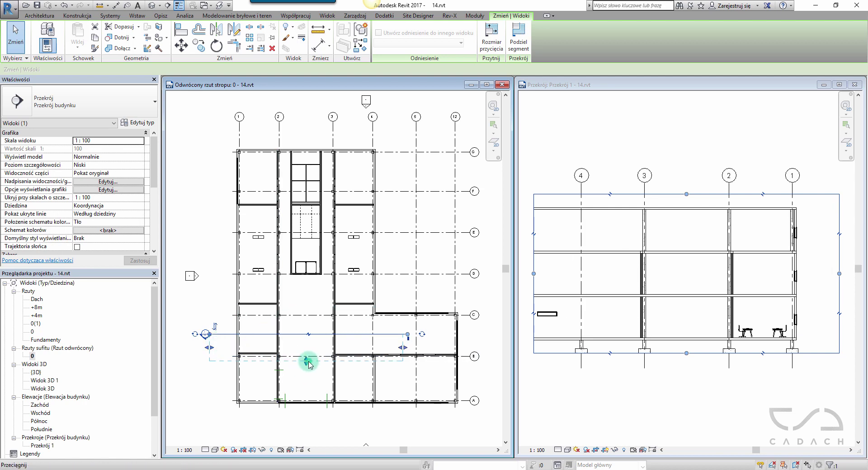
pyautogui.moveTo(306, 361); pyautogui.dragTo(306, 414)
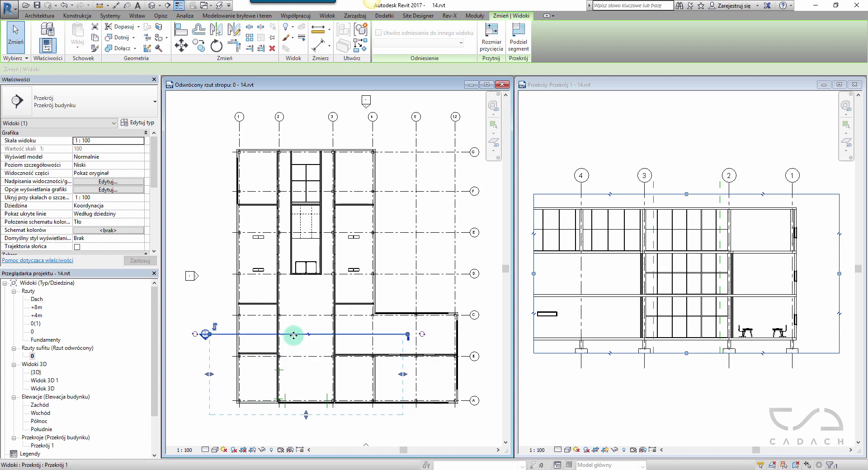
# Step: Move the section line back between grids G and F and flip it to look toward grid G
pyautogui.keyDown('ctrl'); pyautogui.moveTo(291, 334); pyautogui.dragTo(295, 174); pyautogui.keyUp('ctrl')
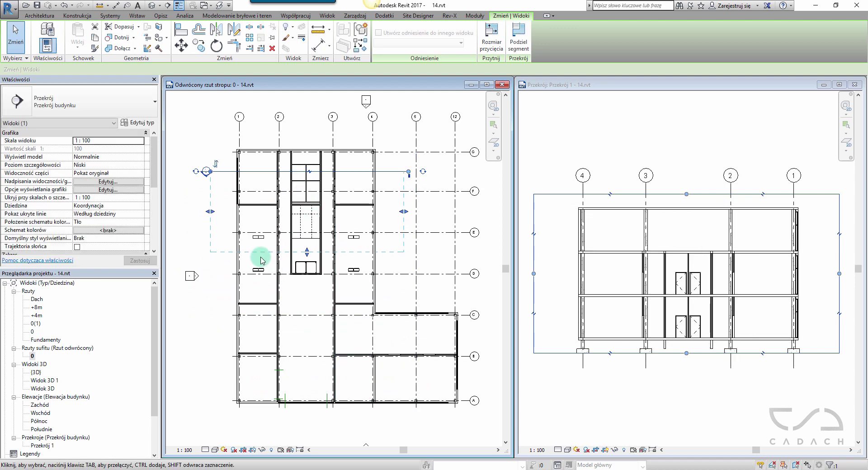
pyautogui.click(217, 165)
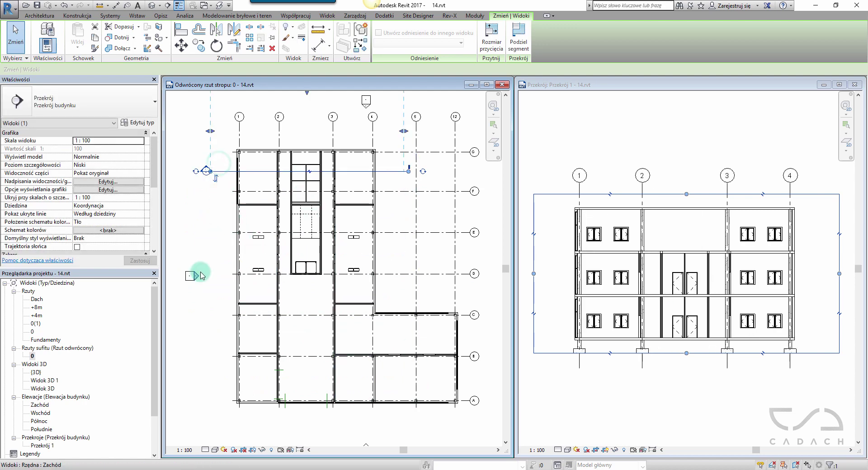